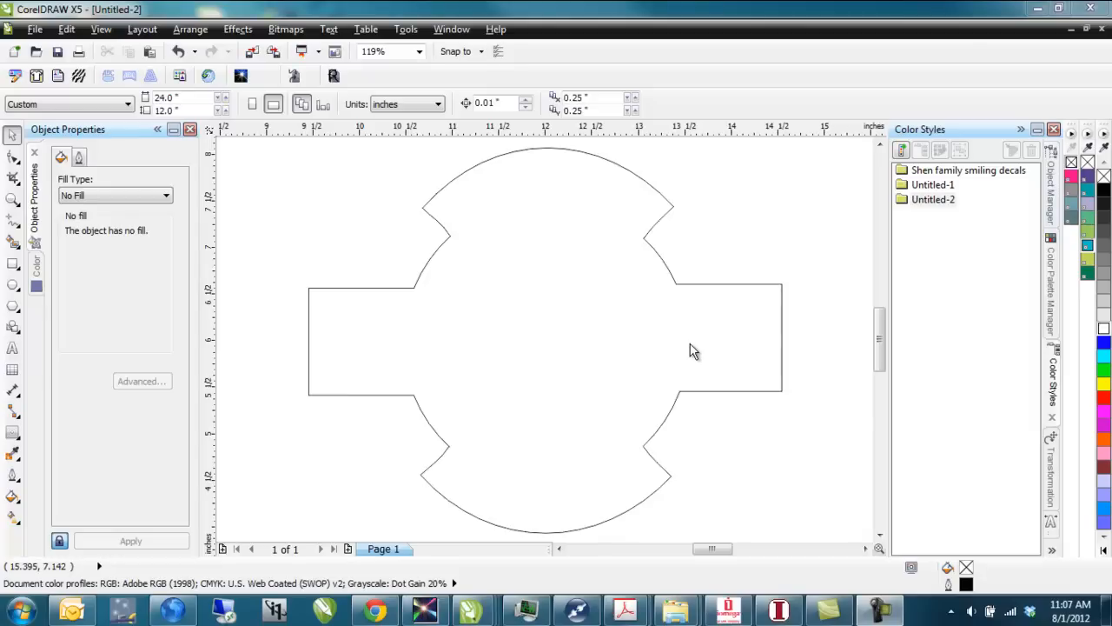
Export only the selected patch outline to the desktop as a PLT - HPGL Plotter File named Butler, at 100% scale.
{"action": "left_click", "coordinate": [661, 261]}
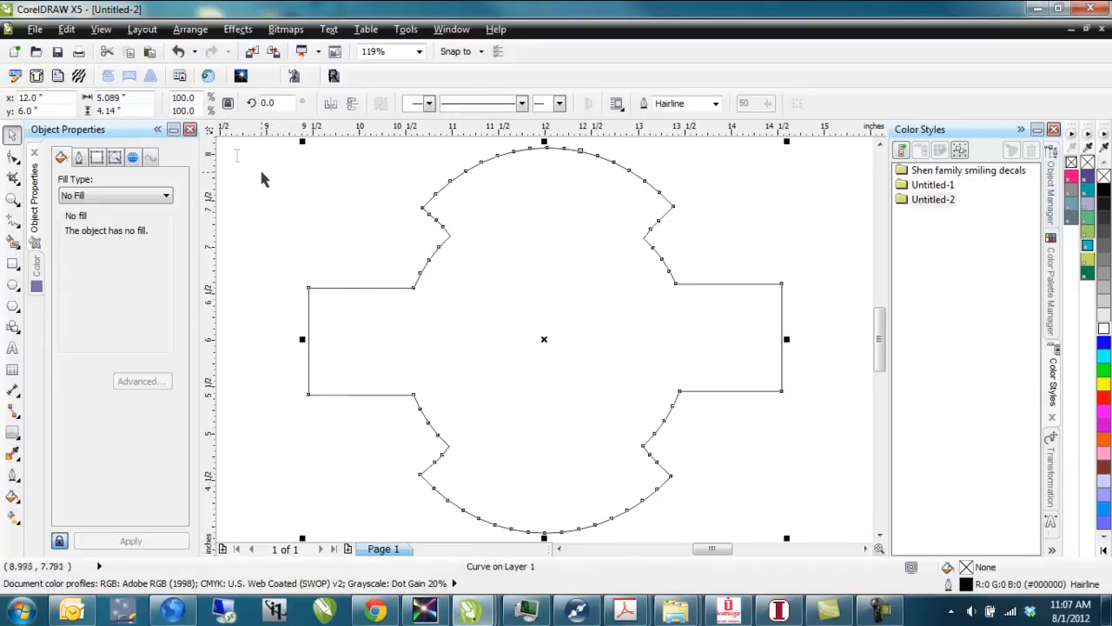
{"action": "left_click", "coordinate": [39, 33]}
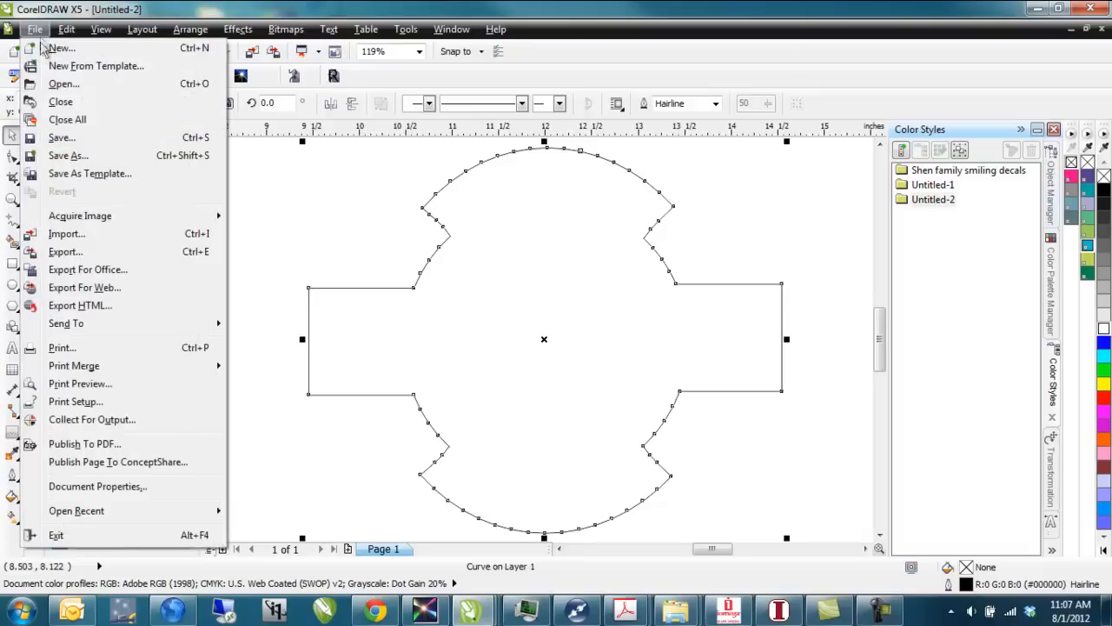
{"action": "left_click", "coordinate": [75, 254]}
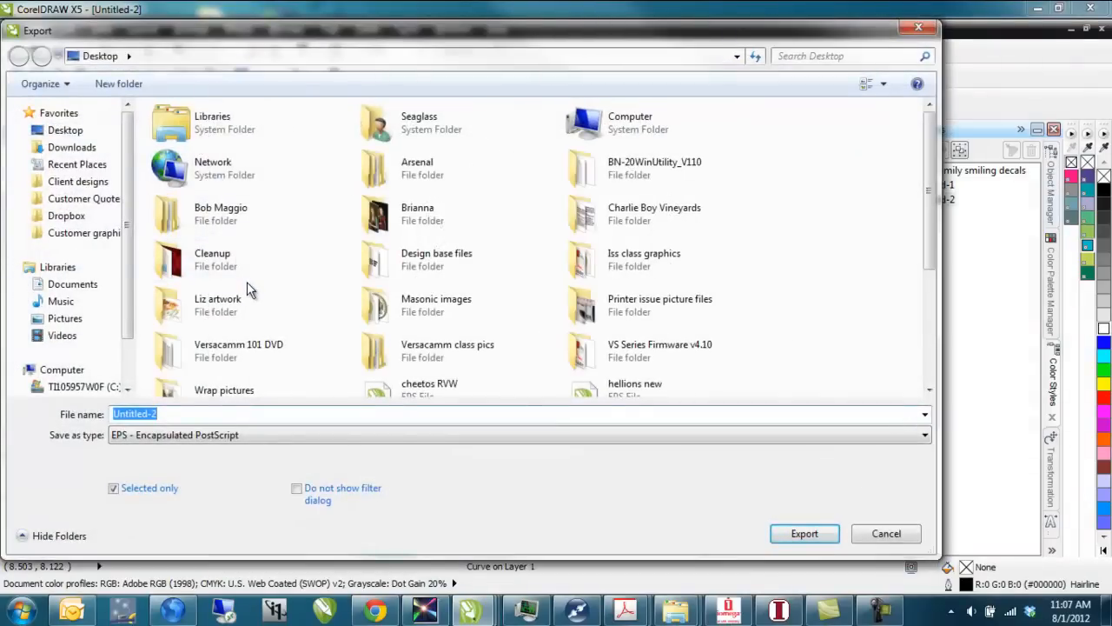
{"action": "type", "text": "Butler"}
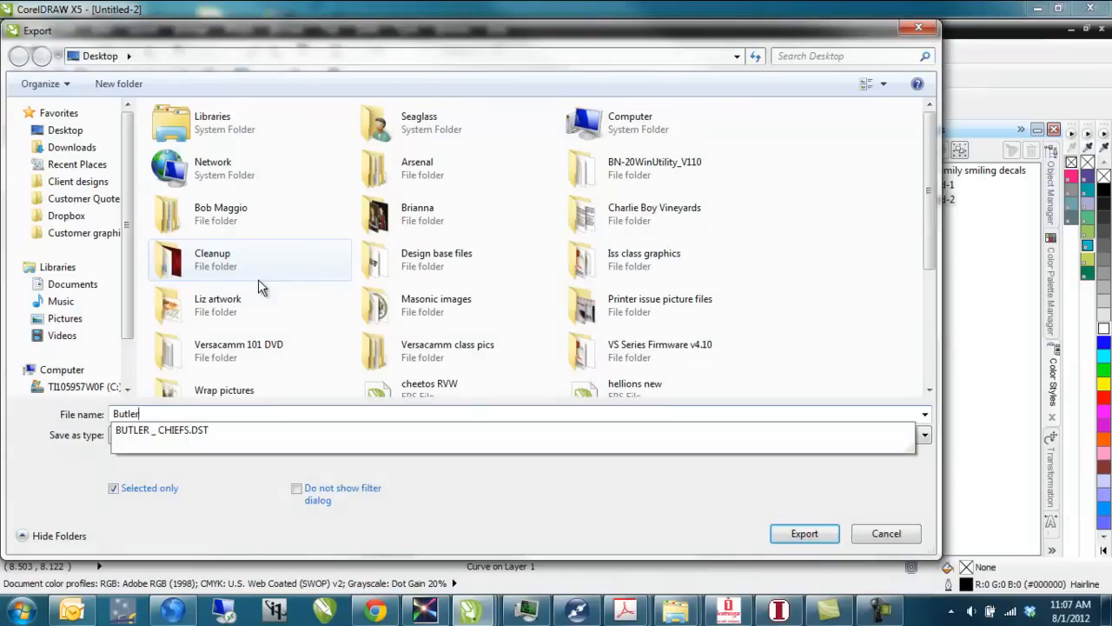
{"action": "left_click", "coordinate": [219, 492]}
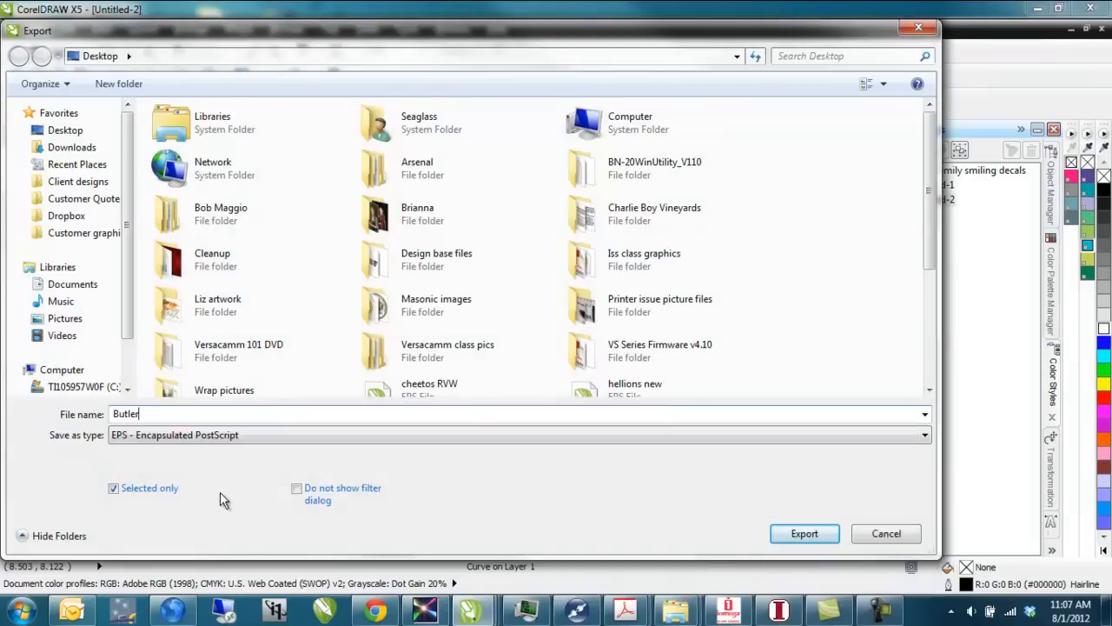
{"action": "left_click", "coordinate": [241, 436]}
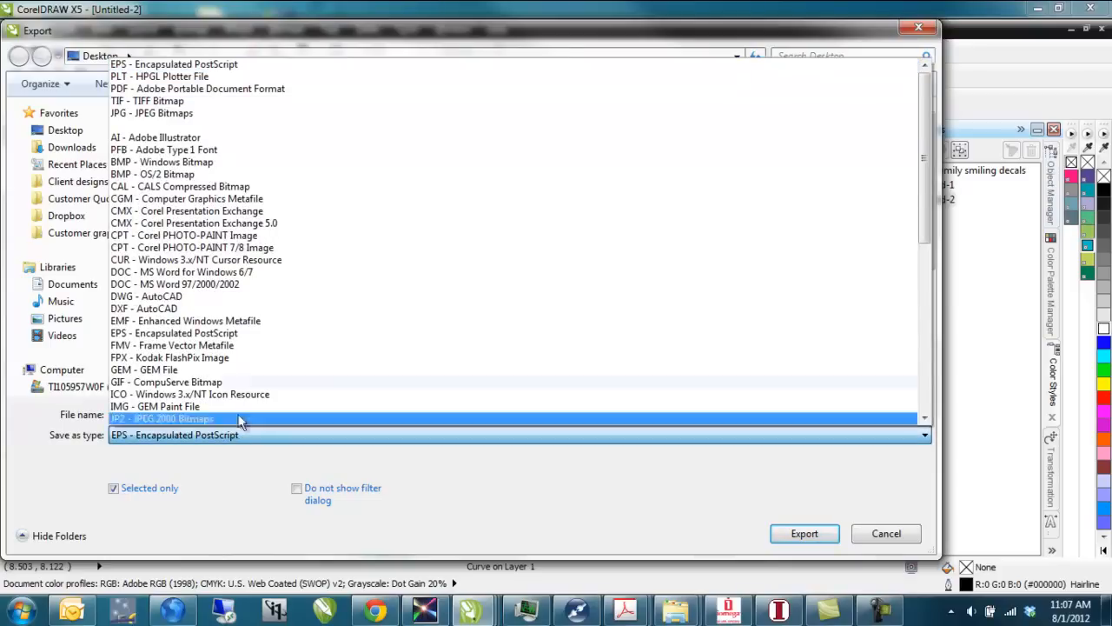
{"action": "left_click", "coordinate": [176, 78]}
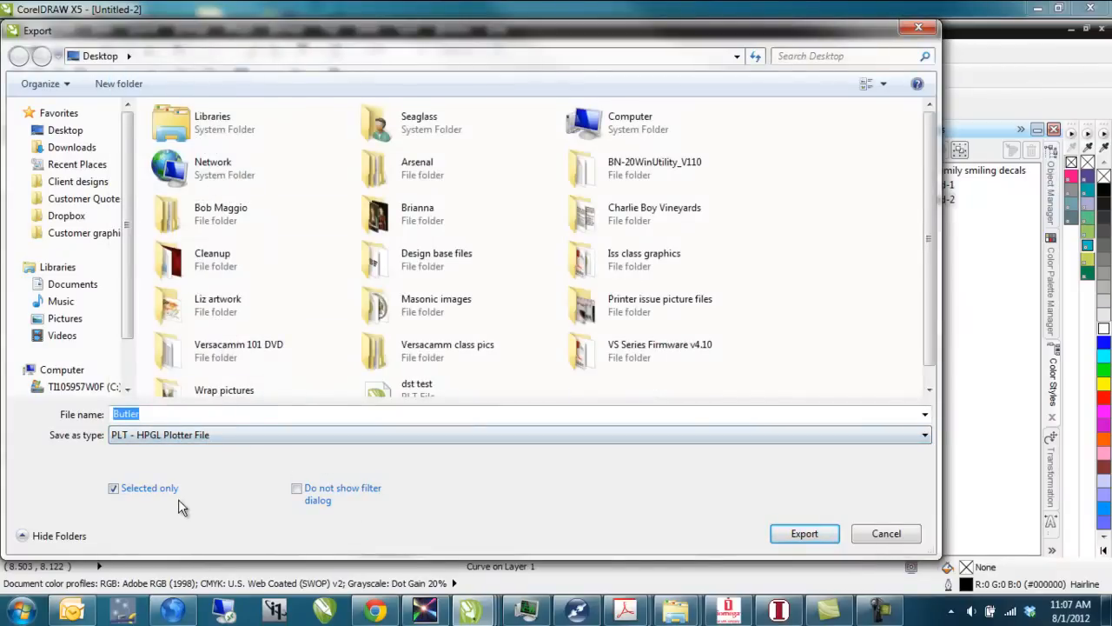
{"action": "left_click_drag", "start_coordinate": [490, 39], "coordinate": [591, 40]}
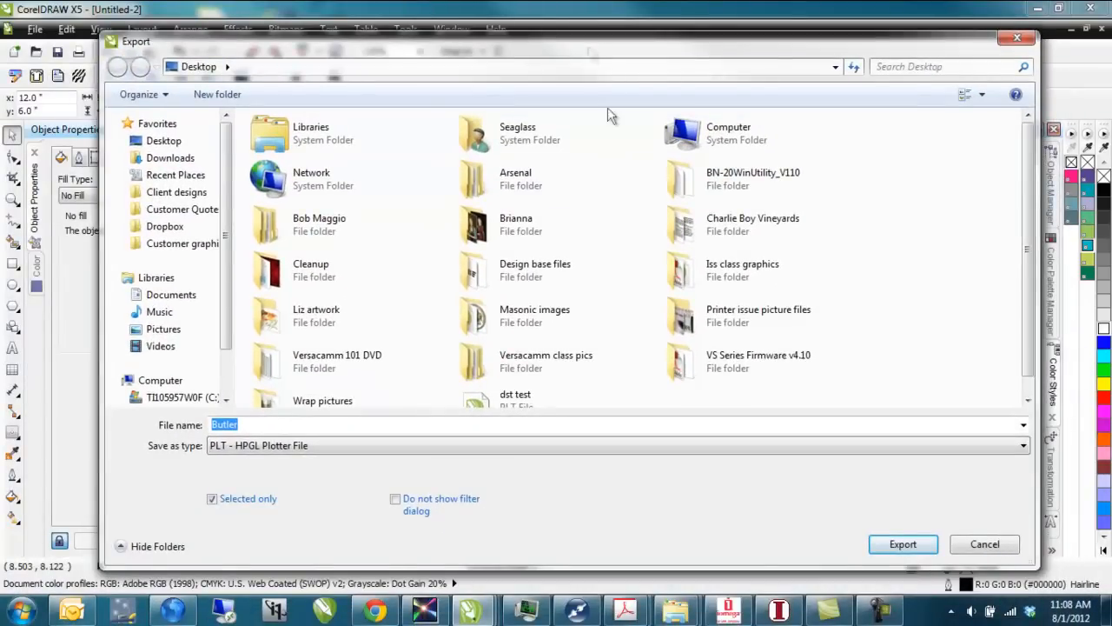
{"action": "left_click", "coordinate": [891, 550]}
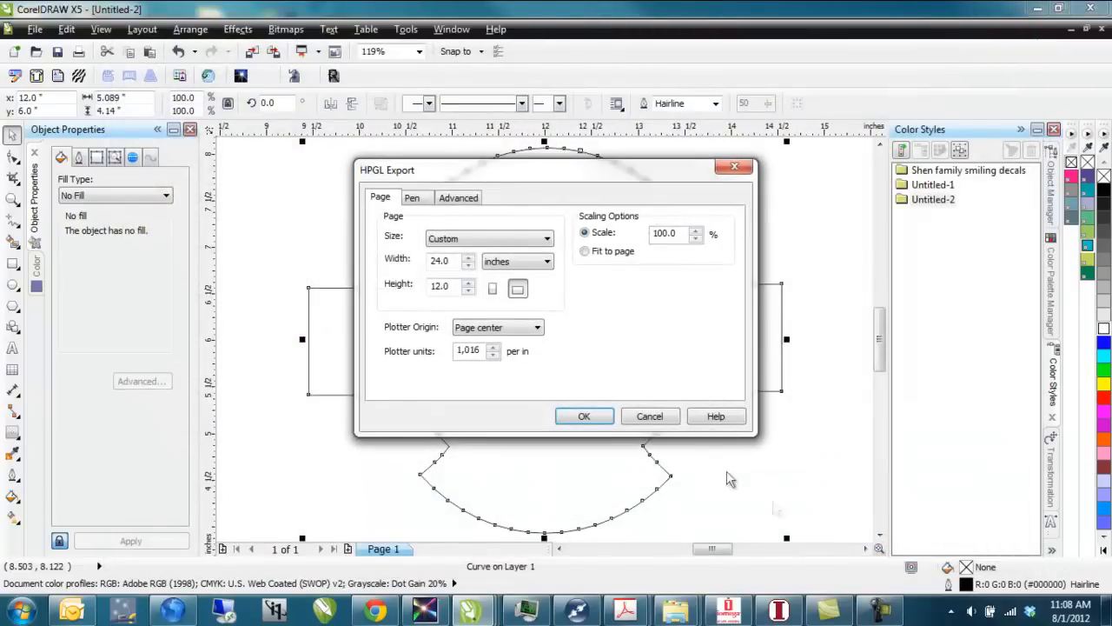
{"action": "left_click", "coordinate": [581, 418]}
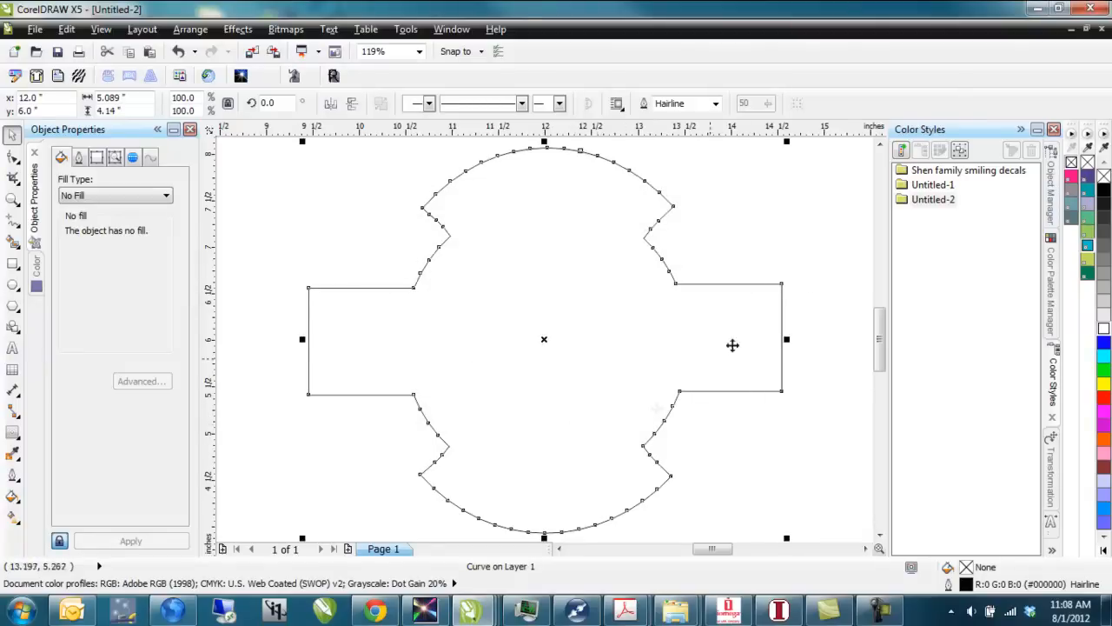
Switch to Imprintables TwillStitch Pro Plus, minimizing the other open windows and maximizing its window.
{"action": "left_click", "coordinate": [1038, 8]}
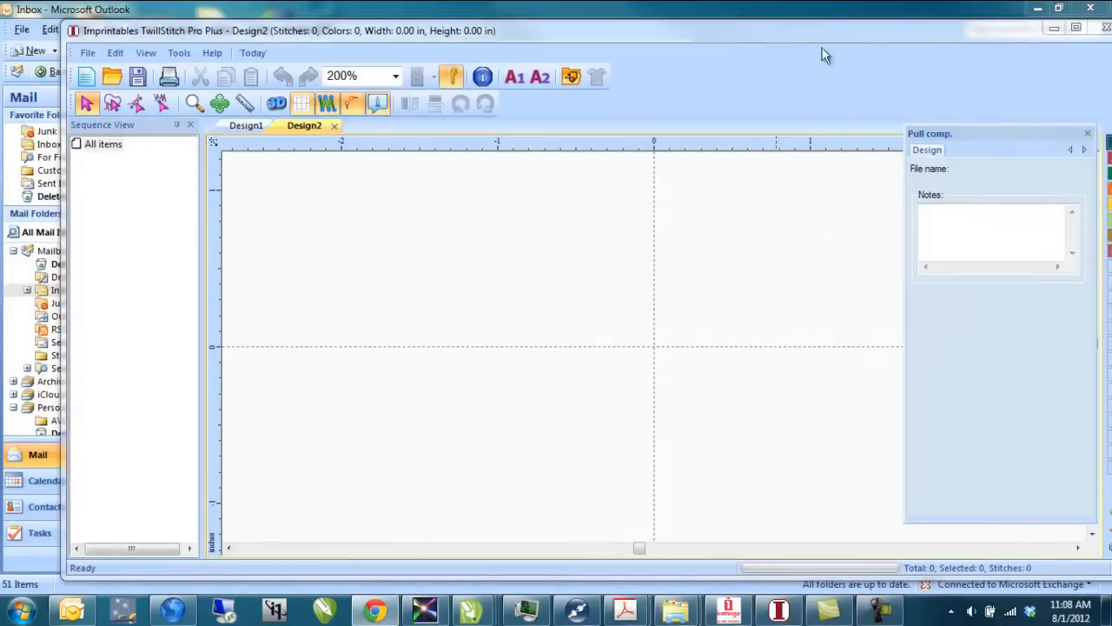
{"action": "left_click", "coordinate": [1058, 9]}
{"action": "left_click", "coordinate": [1034, 10]}
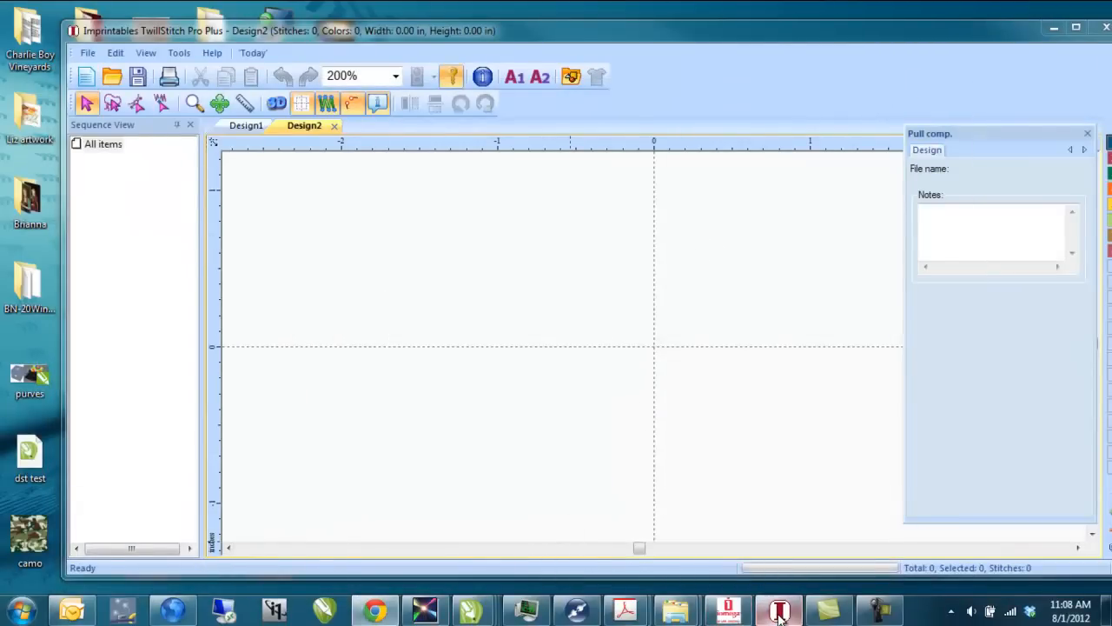
{"action": "left_click", "coordinate": [1076, 27]}
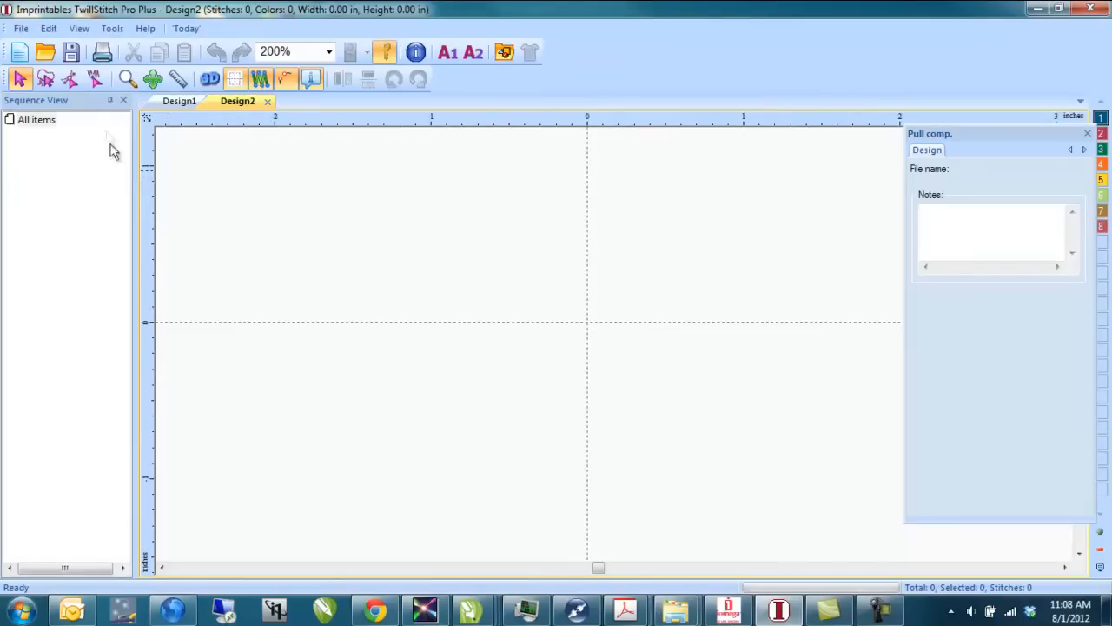
Import the Butler PLT artwork from the desktop into Design2 and deselect it.
{"action": "left_click", "coordinate": [22, 31]}
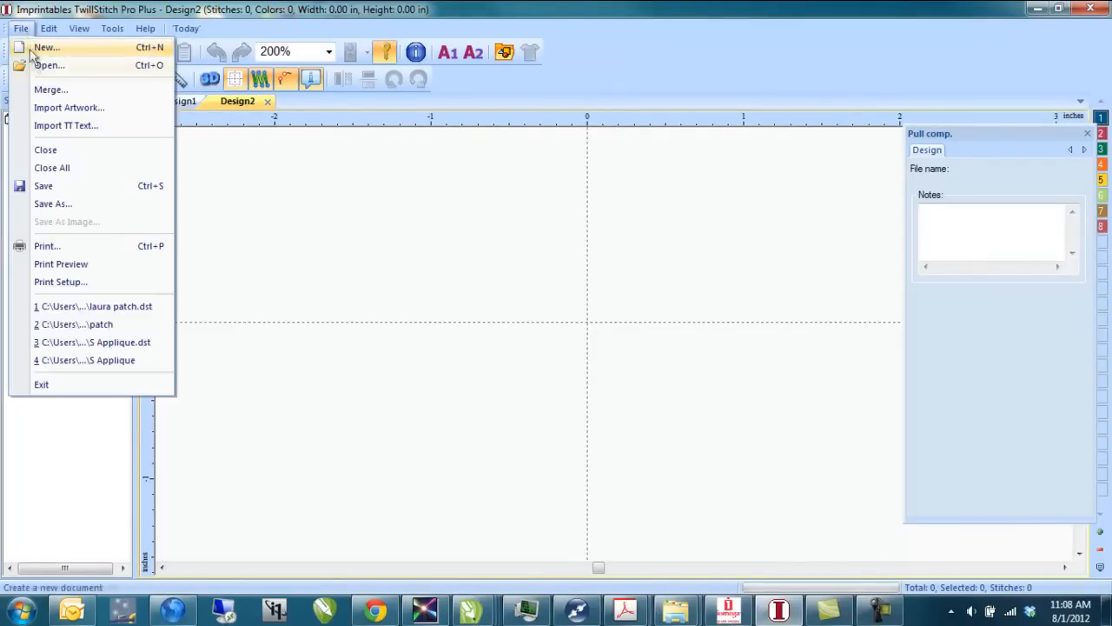
{"action": "left_click", "coordinate": [57, 109]}
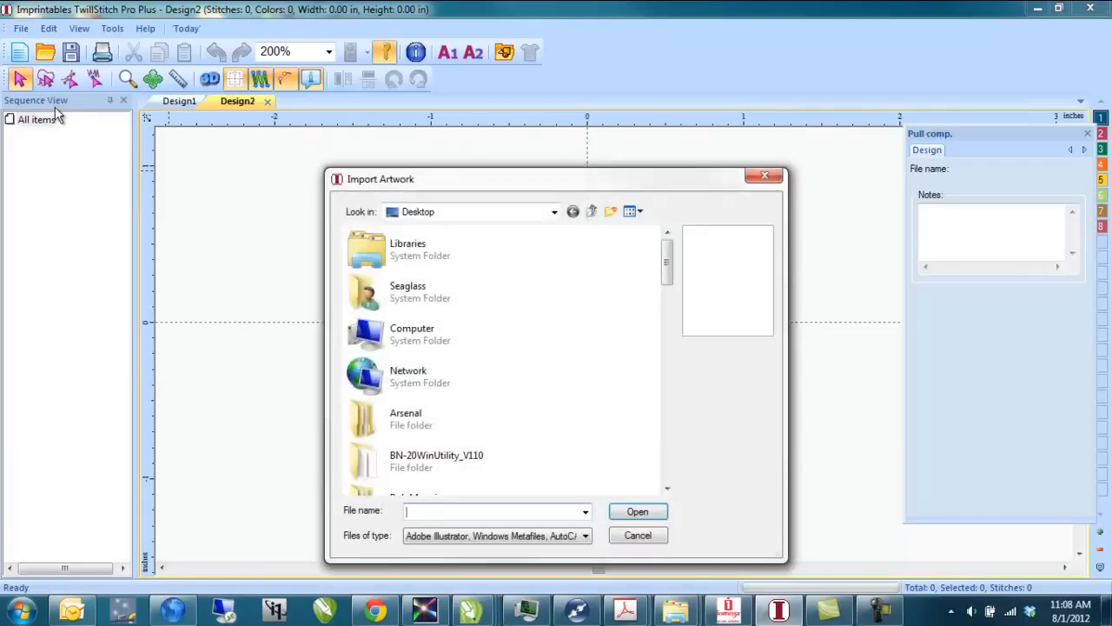
{"action": "left_click_drag", "start_coordinate": [666, 273], "coordinate": [650, 401]}
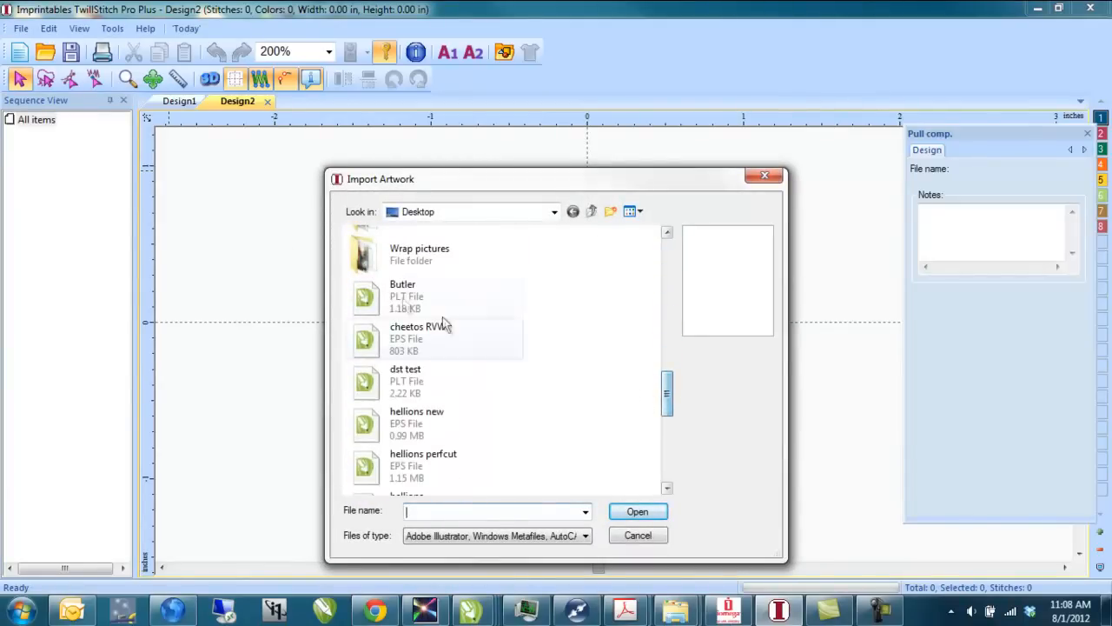
{"action": "left_click", "coordinate": [366, 300]}
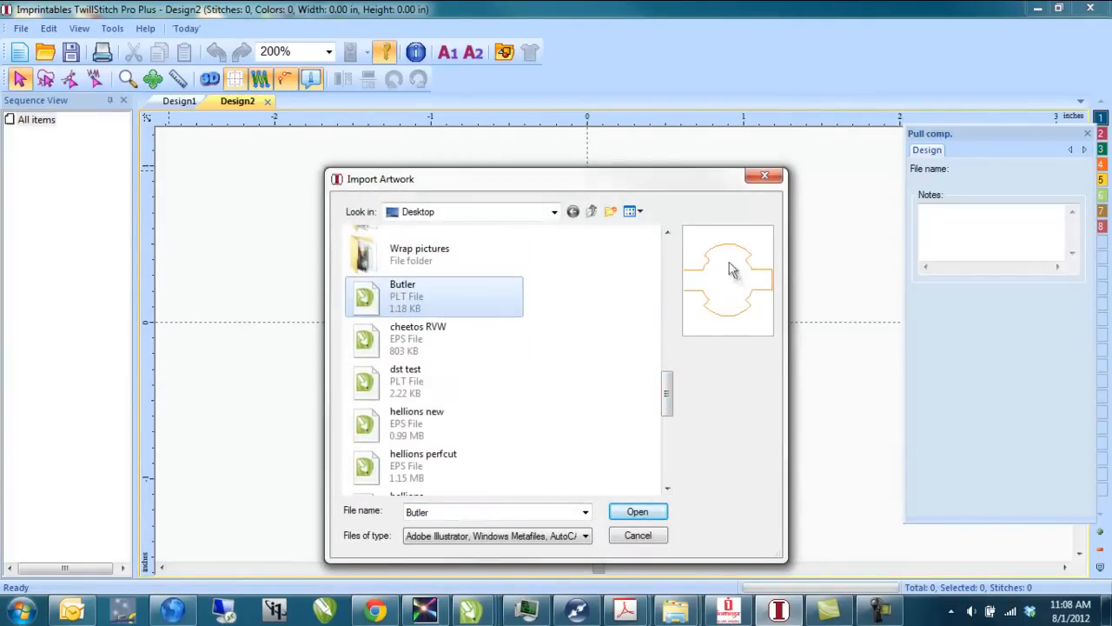
{"action": "left_click", "coordinate": [651, 511]}
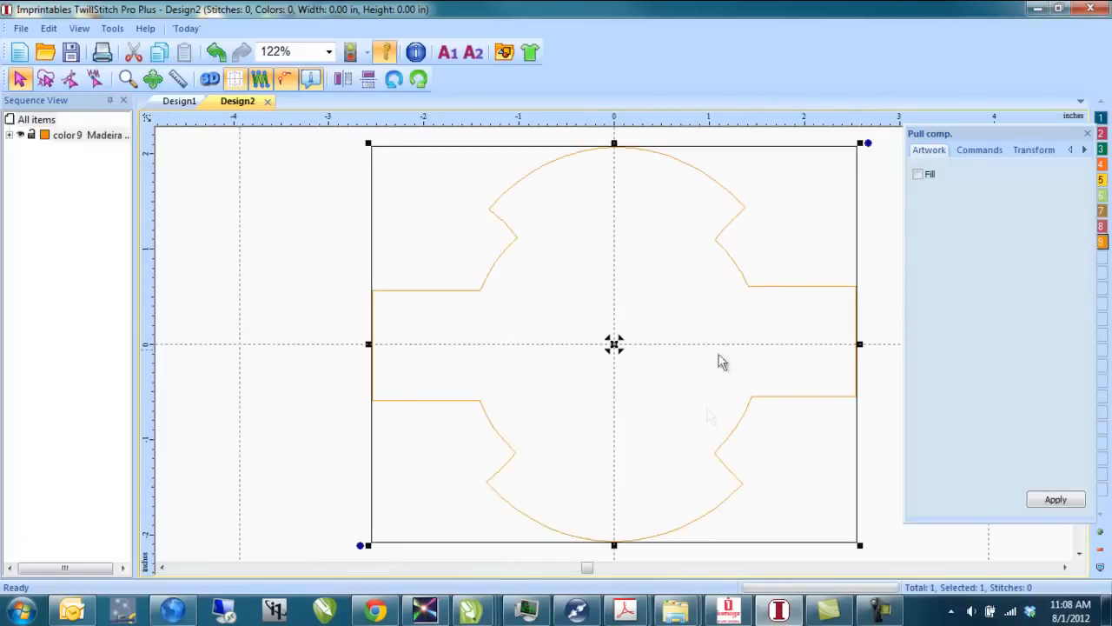
{"action": "left_click", "coordinate": [309, 217]}
{"action": "left_click", "coordinate": [513, 258]}
Convert the imported color 9 artwork outline to Tackle Twill stitching.
{"action": "left_click", "coordinate": [9, 135]}
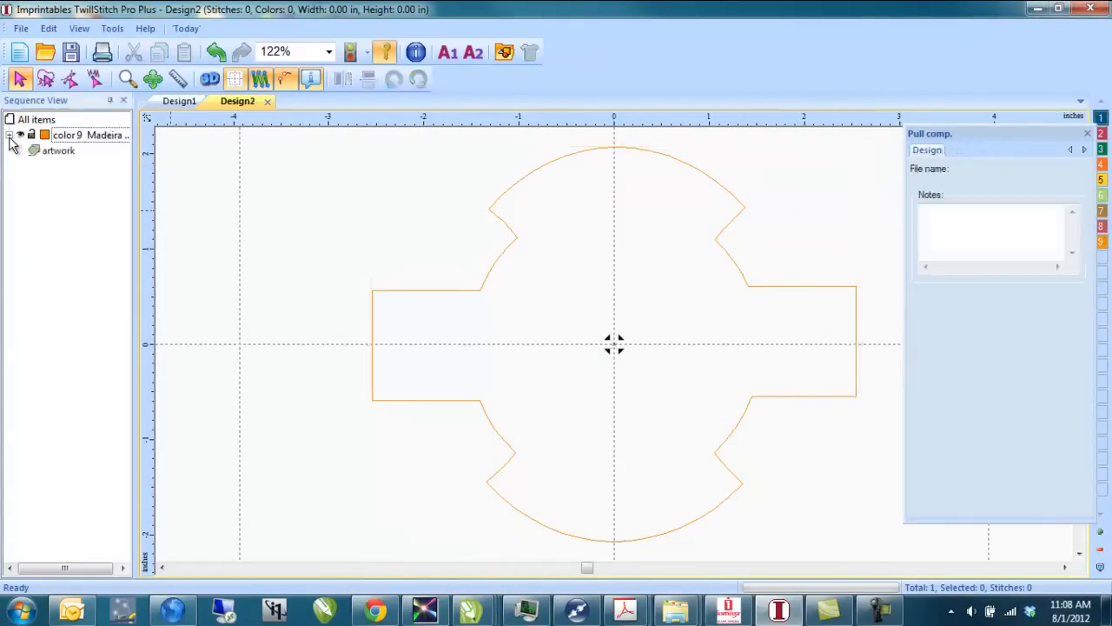
{"action": "left_click", "coordinate": [66, 153]}
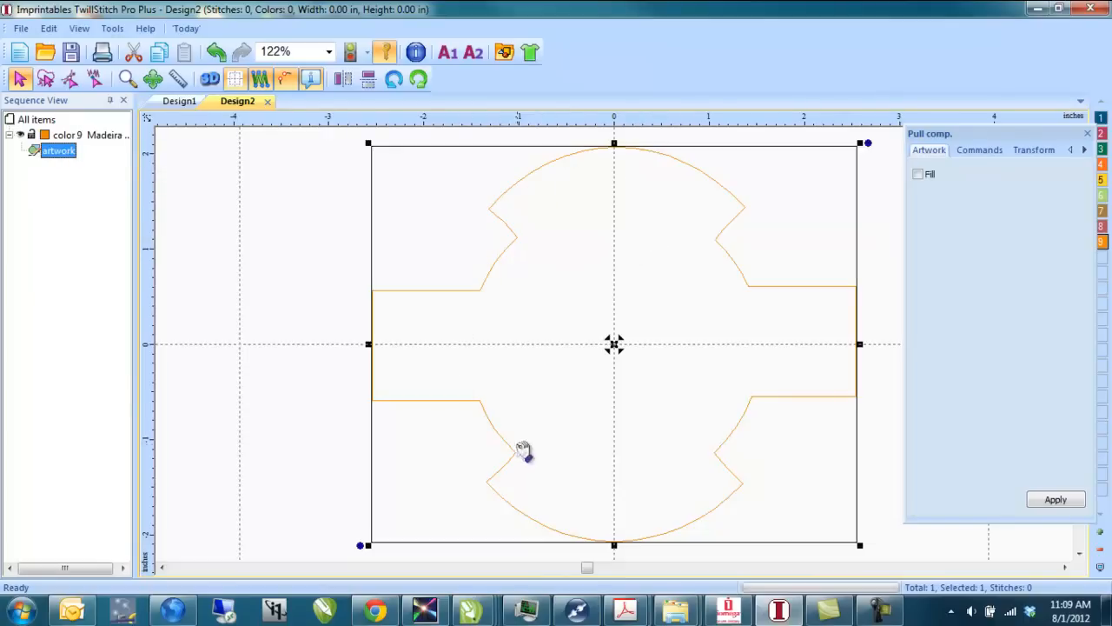
{"action": "right_click", "coordinate": [65, 155]}
{"action": "mouse_move", "coordinate": [135, 354]}
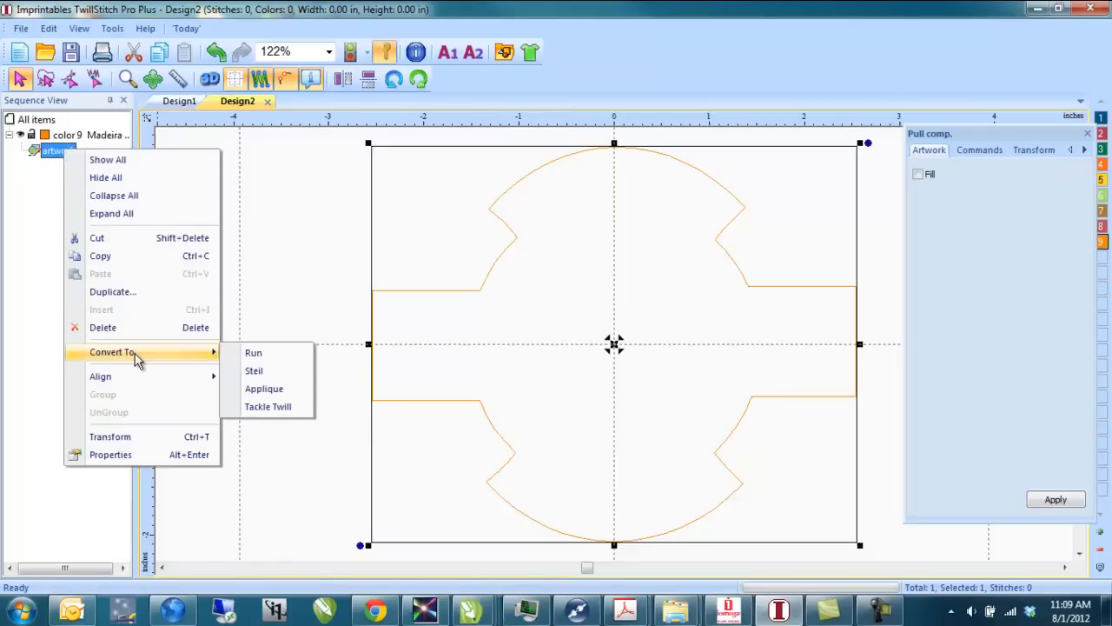
{"action": "left_click", "coordinate": [265, 407]}
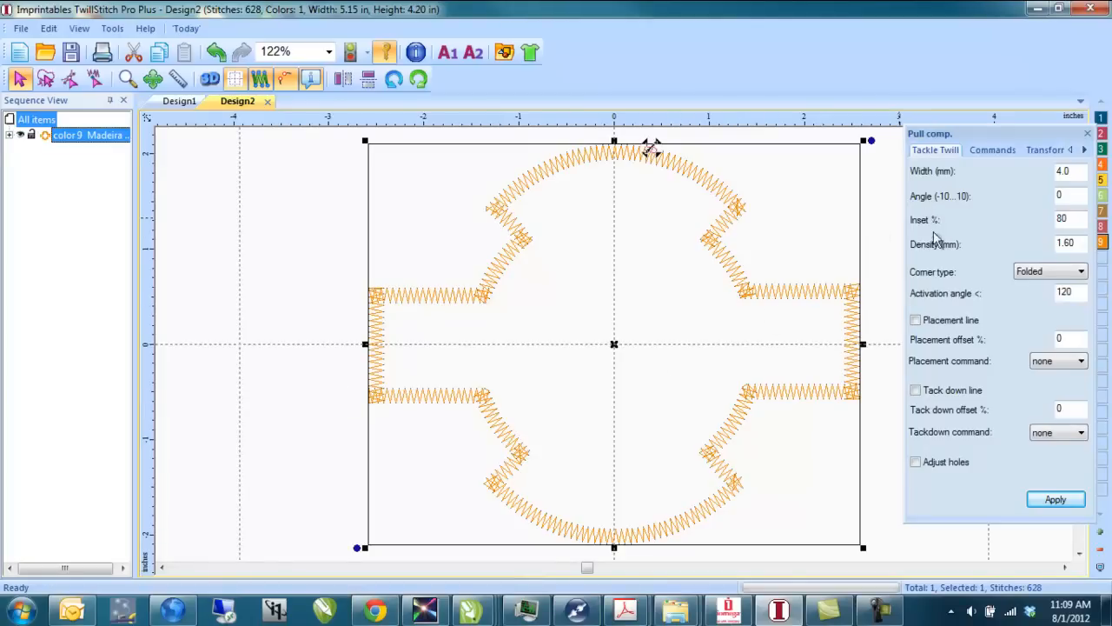
Set the tackle twill stitch width to 2.0 mm and apply it.
{"action": "left_click", "coordinate": [1066, 171]}
{"action": "key", "text": "BackSpace"}
{"action": "type", "text": "2.0"}
{"action": "key", "text": "Return"}
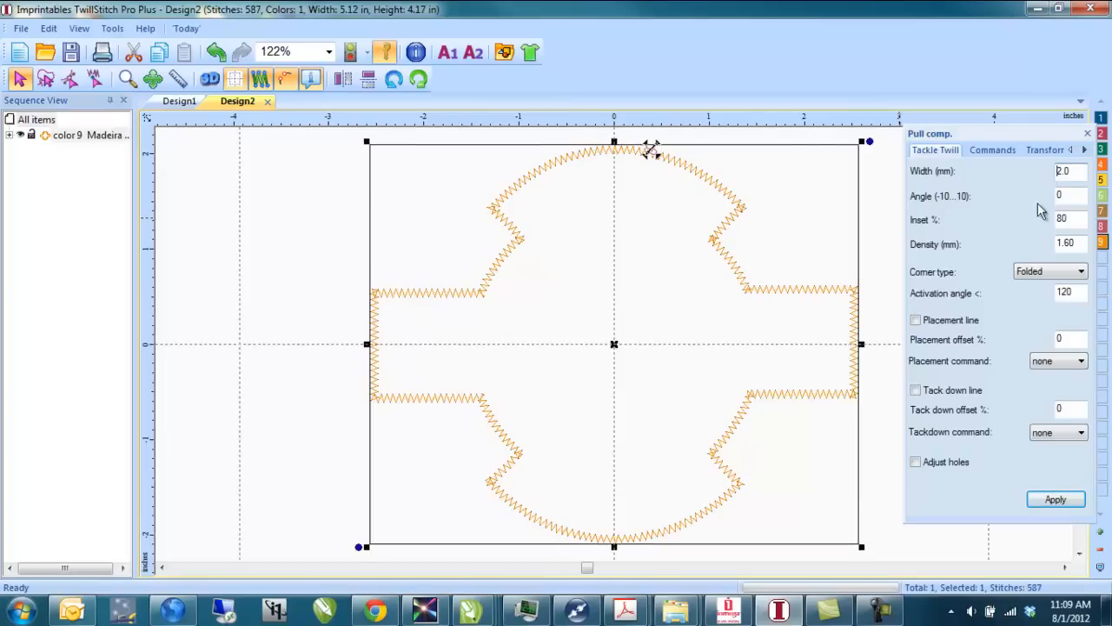
Enable the placement line for the tackle twill outline with a stop command.
{"action": "left_click", "coordinate": [934, 320]}
{"action": "left_click", "coordinate": [1071, 363]}
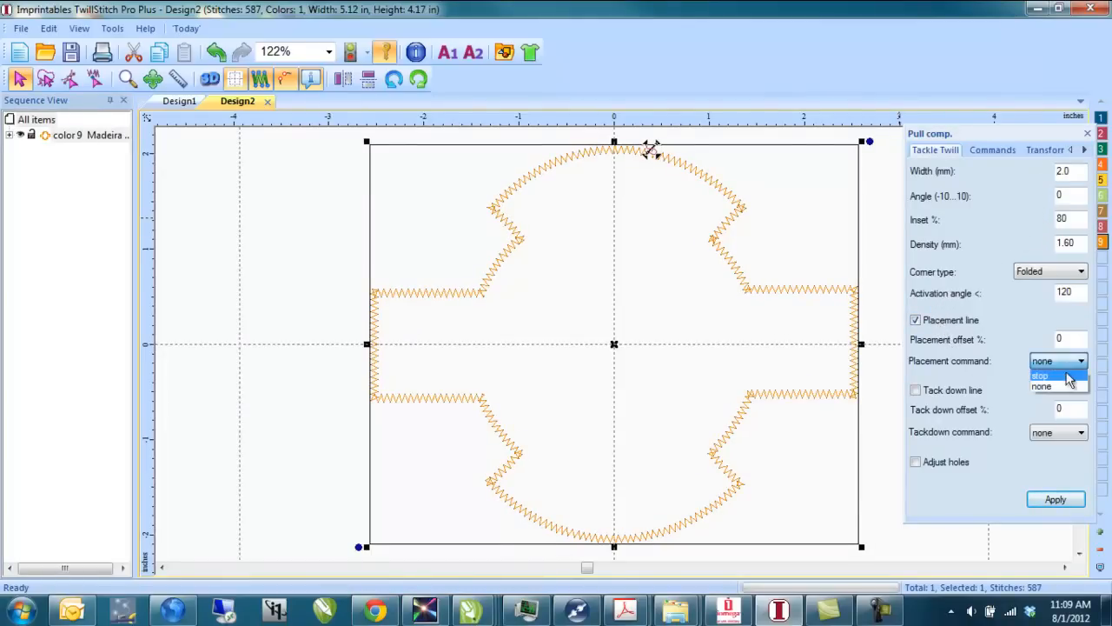
{"action": "left_click", "coordinate": [1067, 376]}
Enable the tack down line with a stop command and set its offset to 25%.
{"action": "left_click", "coordinate": [969, 391]}
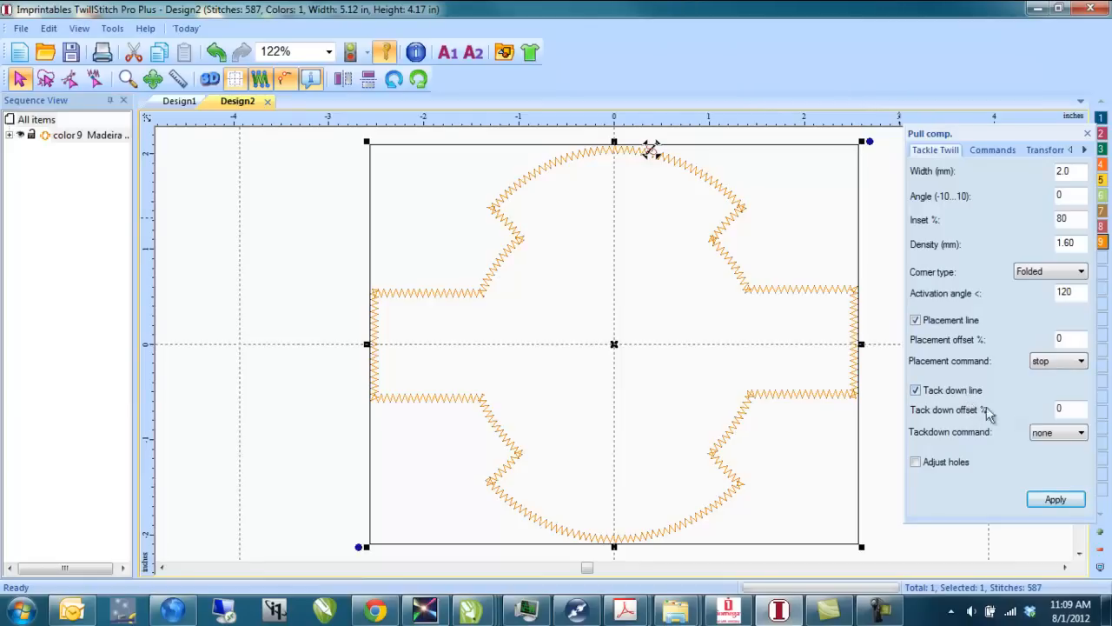
{"action": "left_click", "coordinate": [1057, 432]}
{"action": "left_click", "coordinate": [1060, 451]}
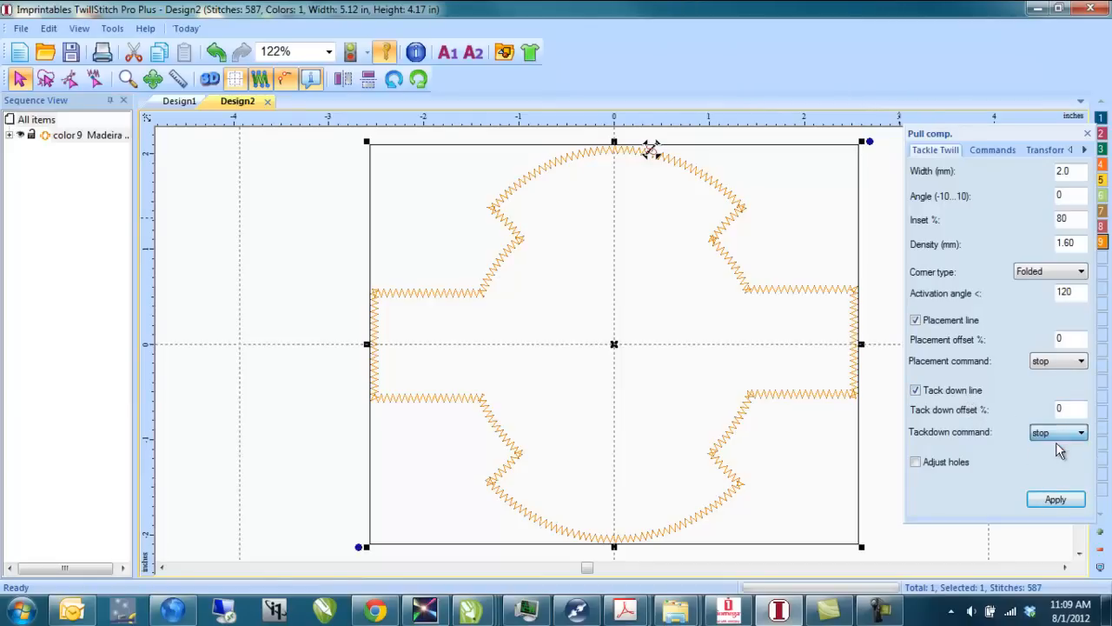
{"action": "double_click", "coordinate": [1069, 406]}
{"action": "type", "text": "25"}
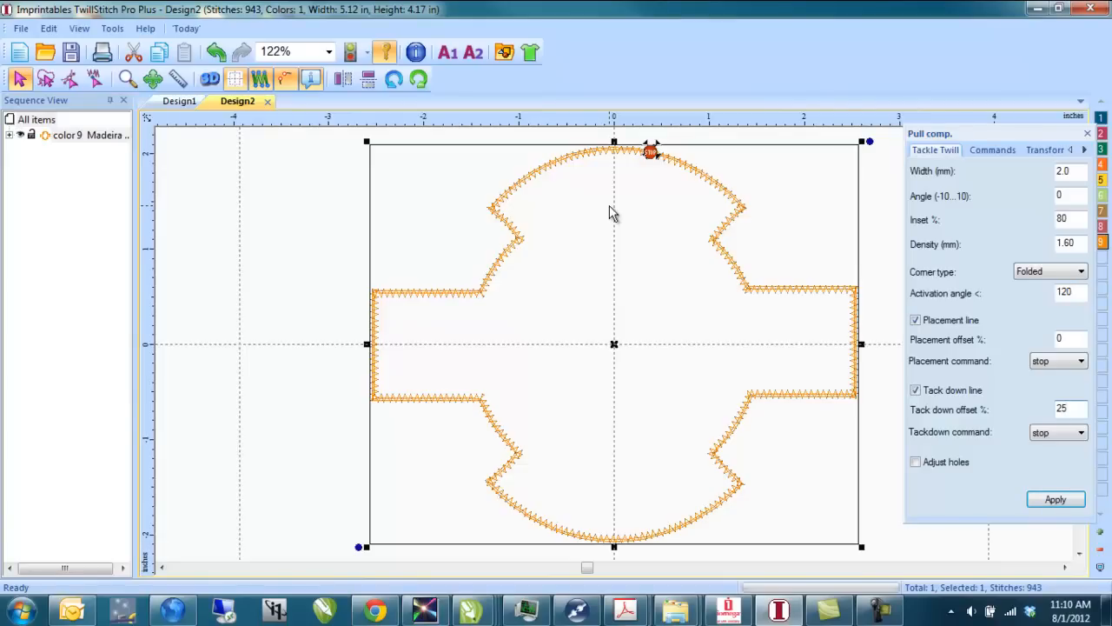
Merge the BUTLER _ CHIEFS.DST embroidery file from the desktop into the current design.
{"action": "left_click", "coordinate": [21, 28]}
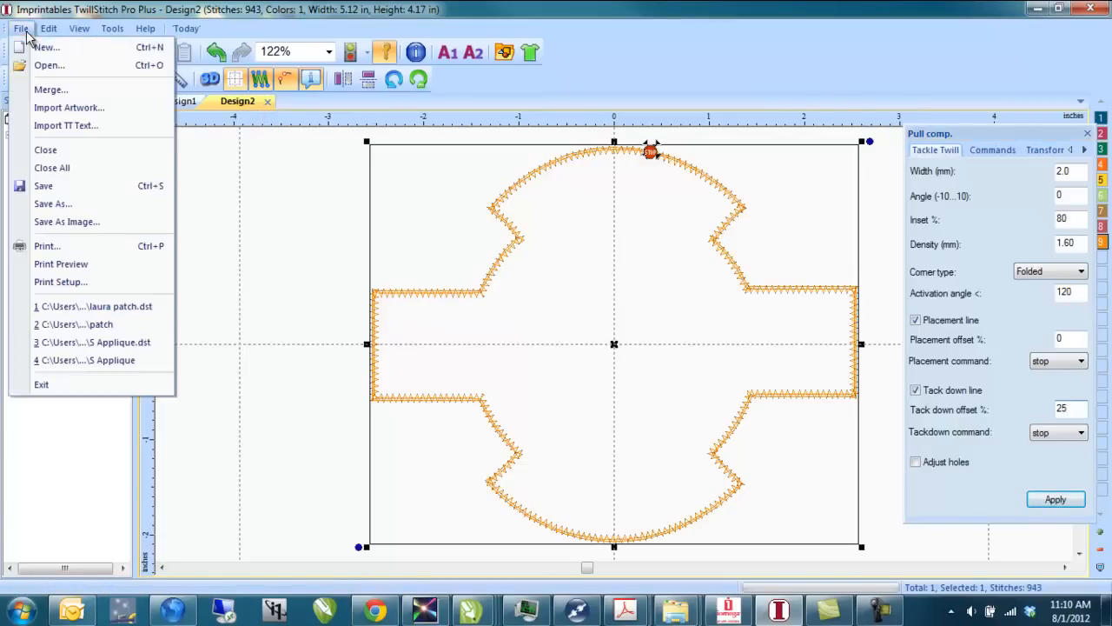
{"action": "left_click", "coordinate": [49, 90]}
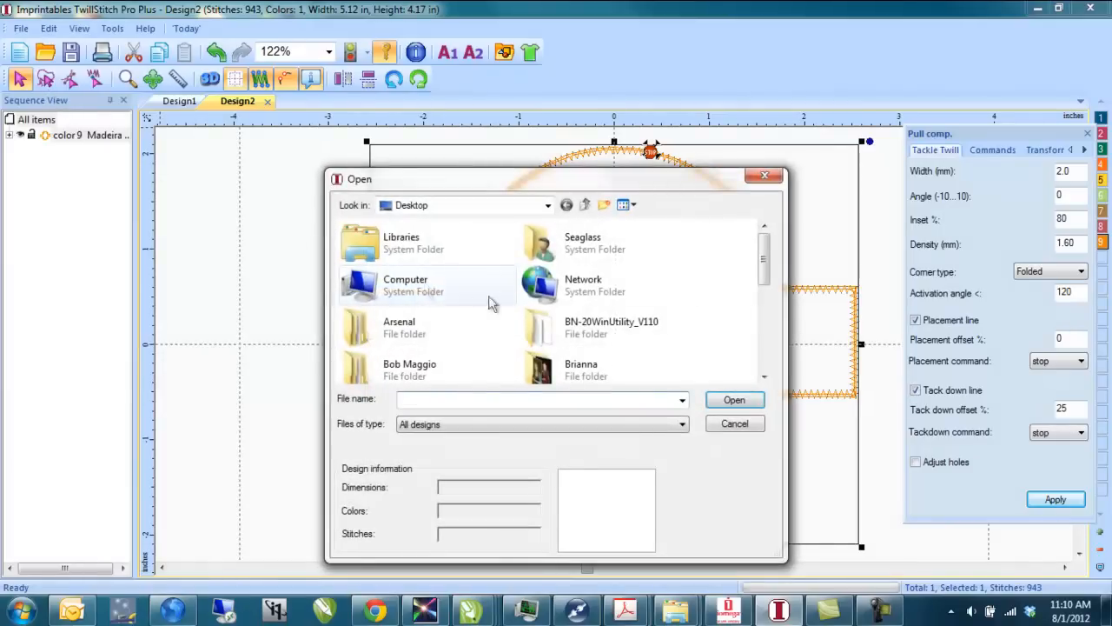
{"action": "left_click_drag", "start_coordinate": [765, 265], "coordinate": [751, 365]}
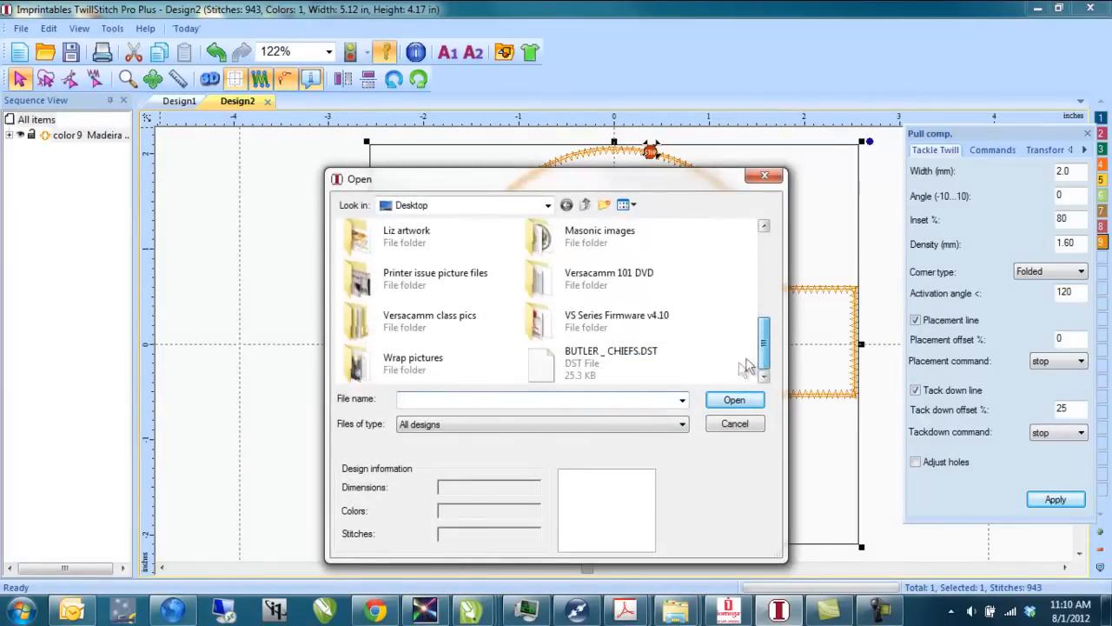
{"action": "left_click", "coordinate": [610, 362]}
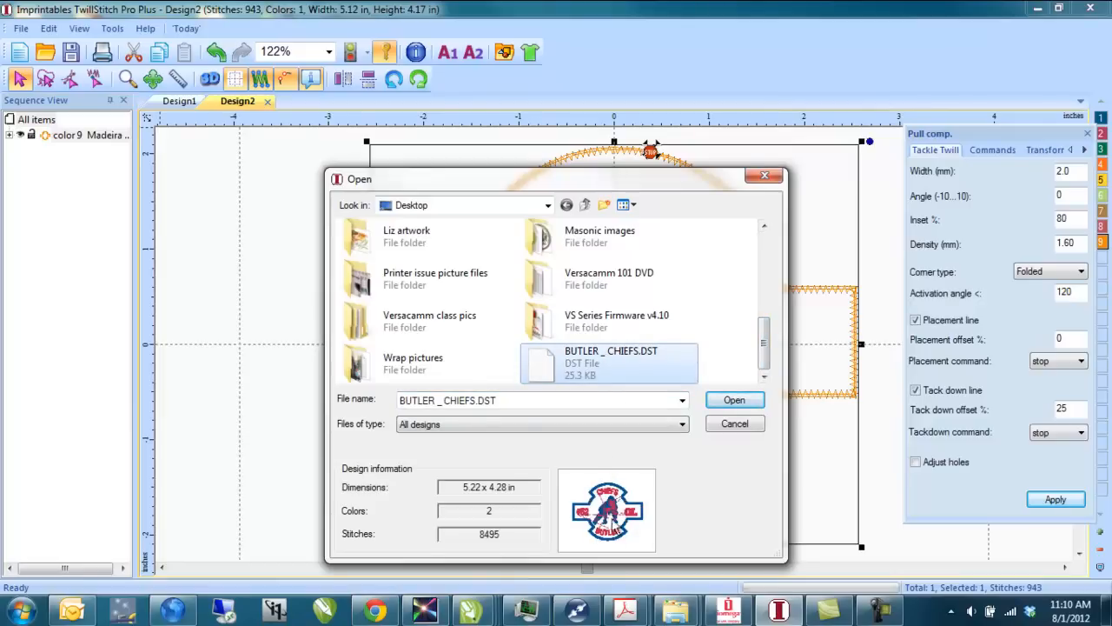
{"action": "left_click", "coordinate": [747, 405]}
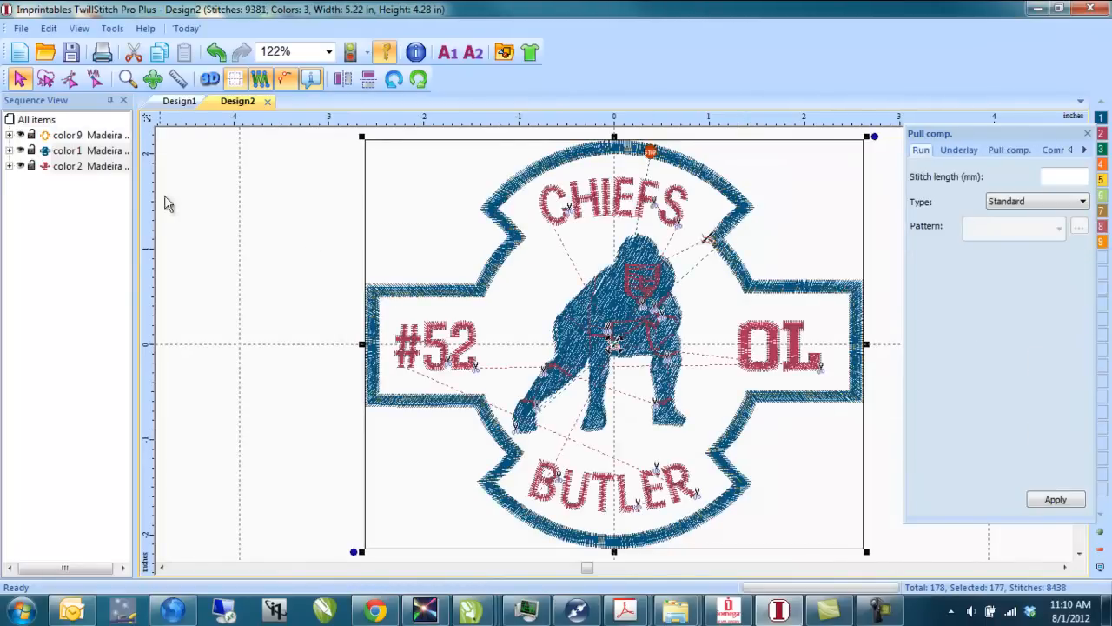
Hide the color 2 and color 1 stitches to inspect the twill outline alone, and show color 1 again.
{"action": "left_click", "coordinate": [21, 166]}
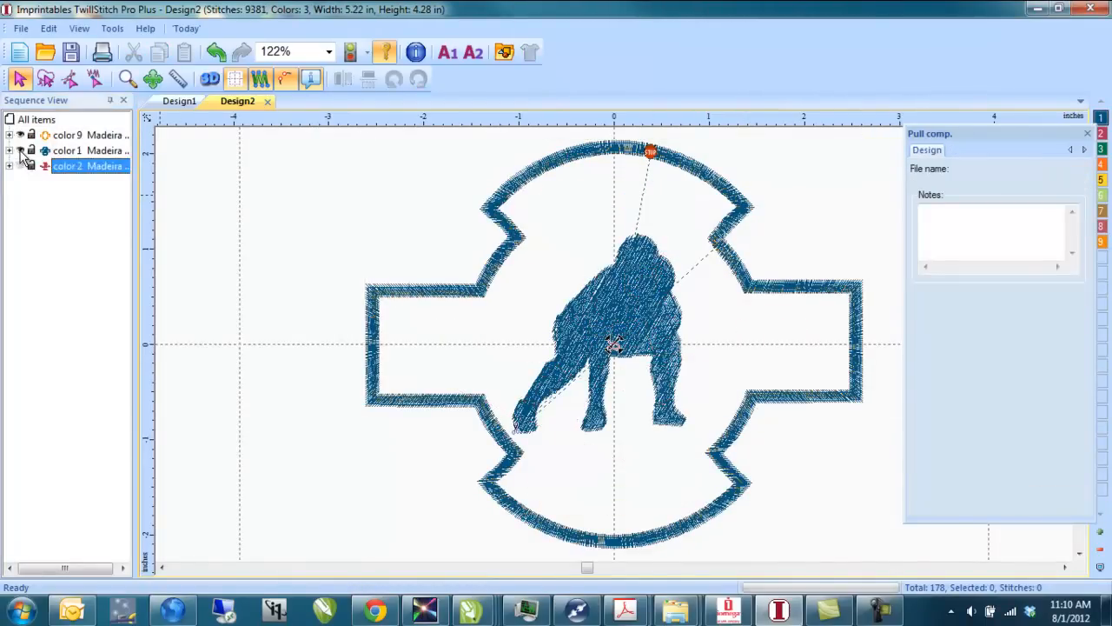
{"action": "left_click", "coordinate": [20, 152]}
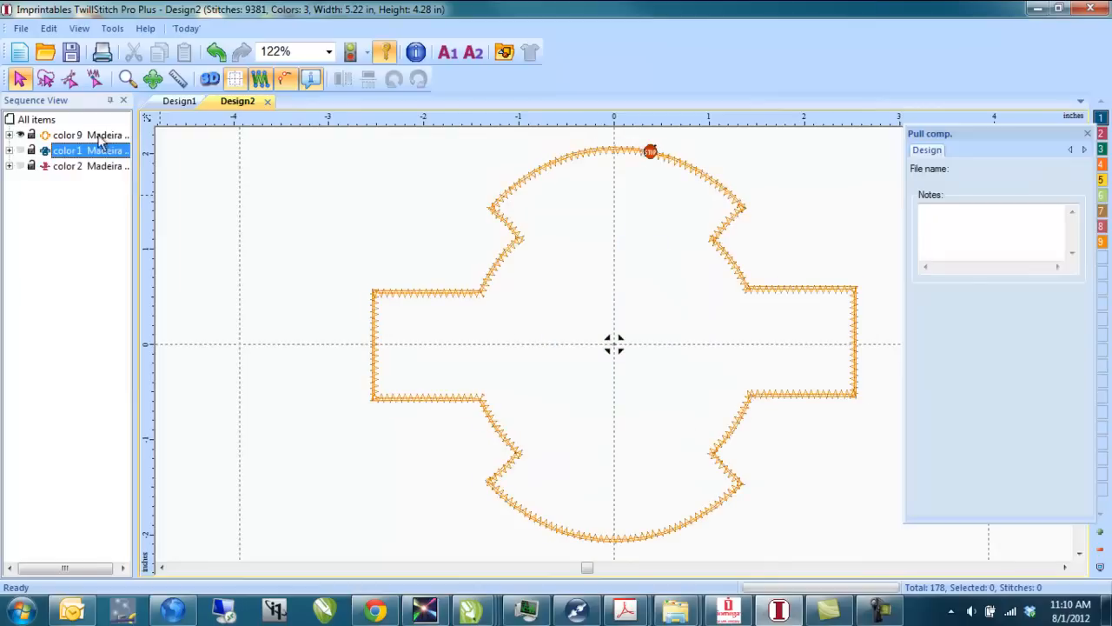
{"action": "left_click", "coordinate": [21, 154]}
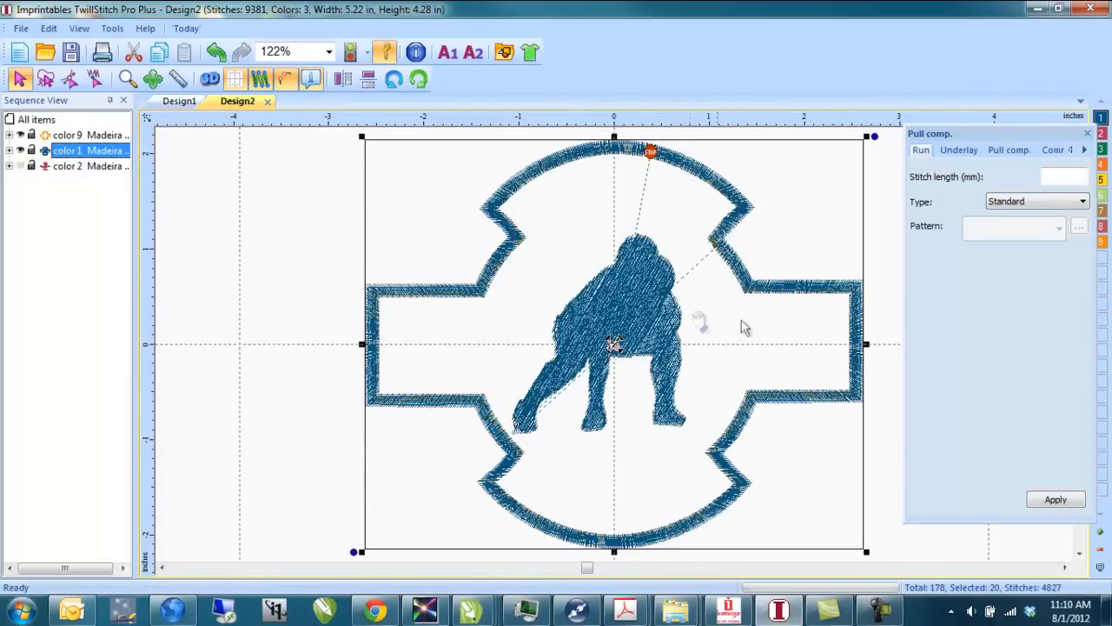
Show the color 2 stitches again and save the combined design to the desktop as "Butler chiefs new" in Tajima (DST) format.
{"action": "left_click", "coordinate": [22, 169]}
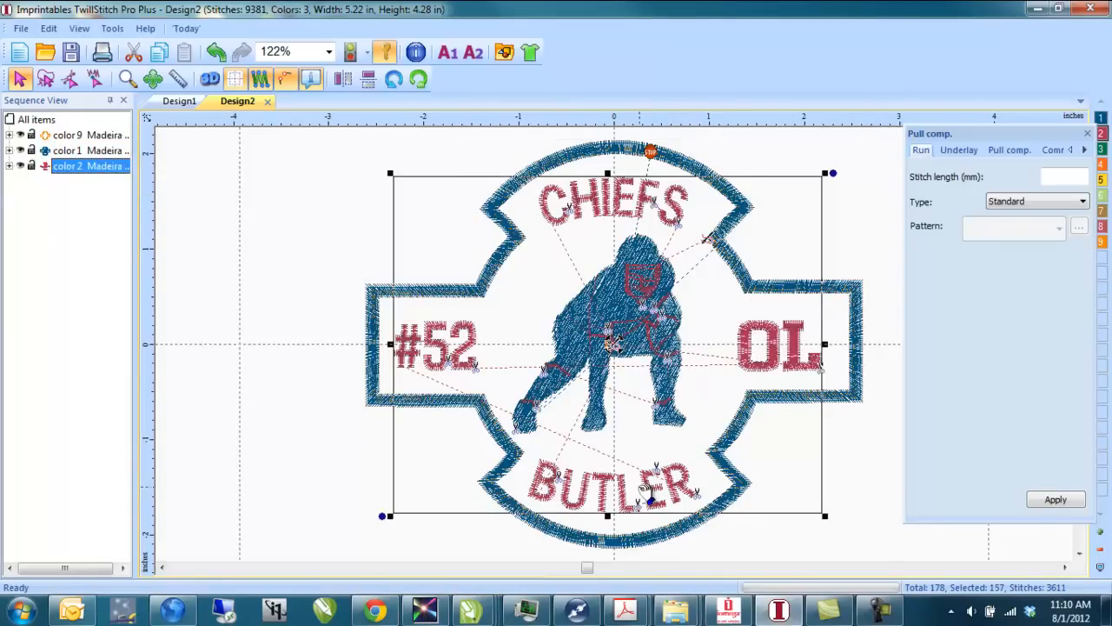
{"action": "left_click", "coordinate": [23, 32]}
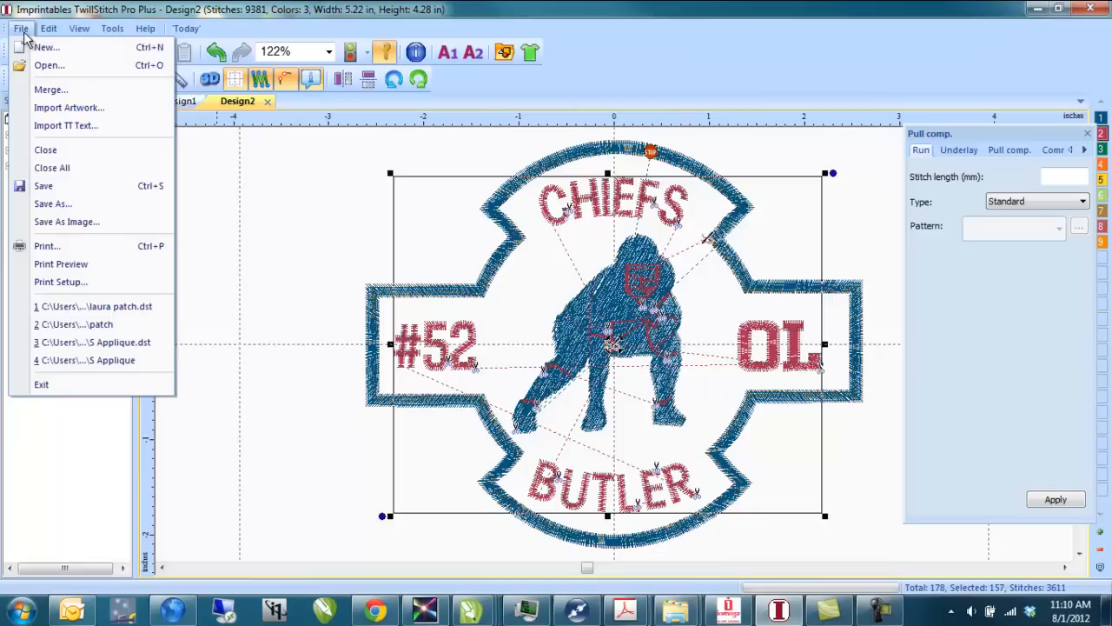
{"action": "left_click", "coordinate": [84, 205]}
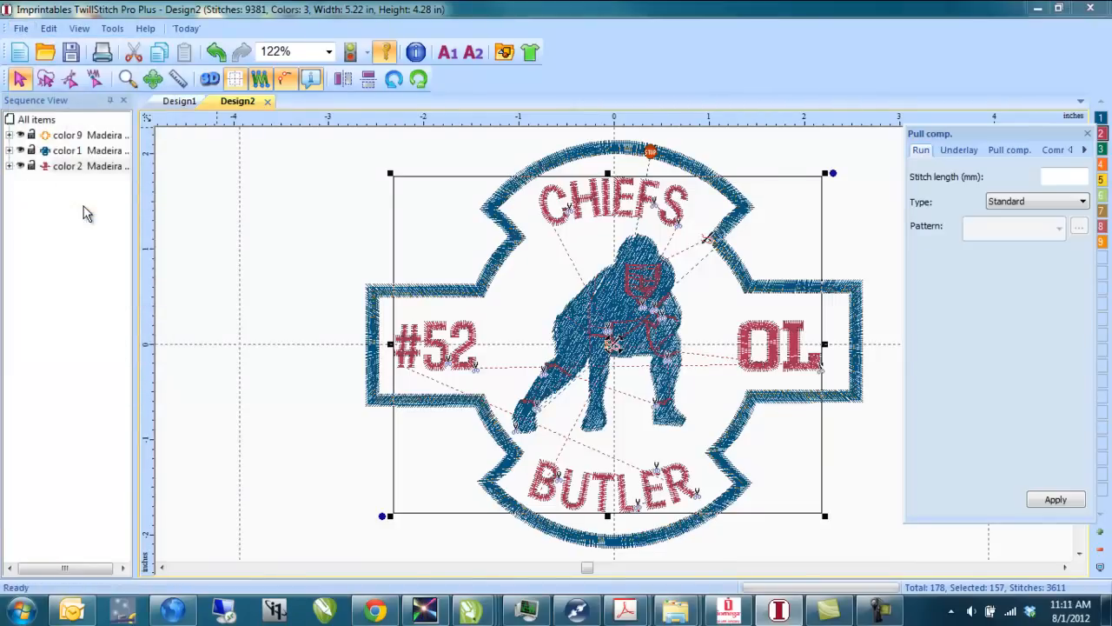
{"action": "left_click", "coordinate": [526, 425]}
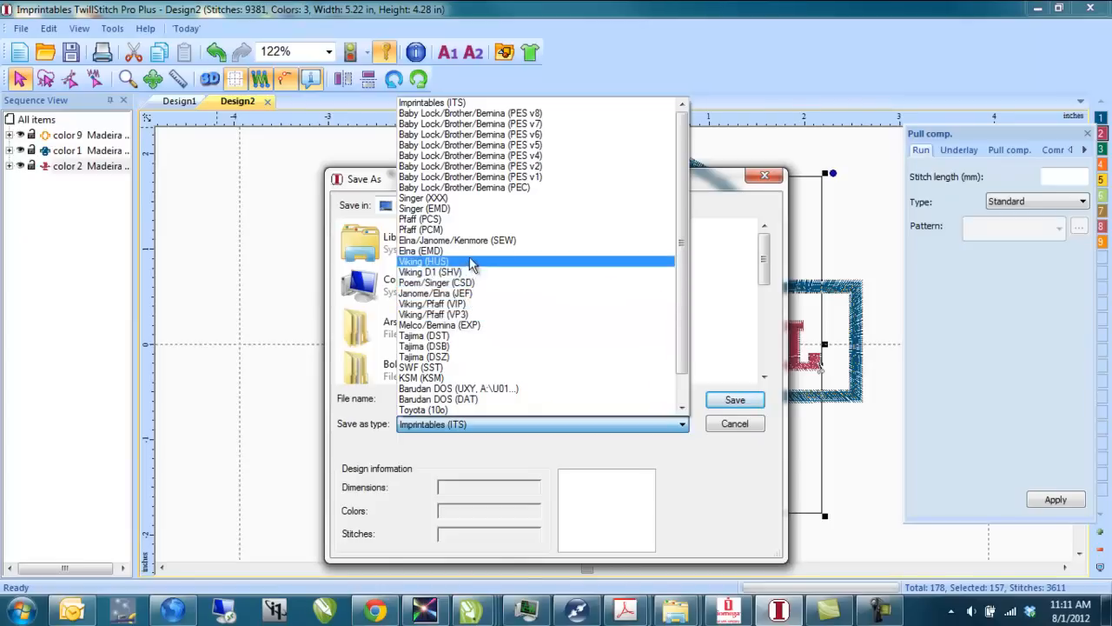
{"action": "left_click", "coordinate": [452, 336]}
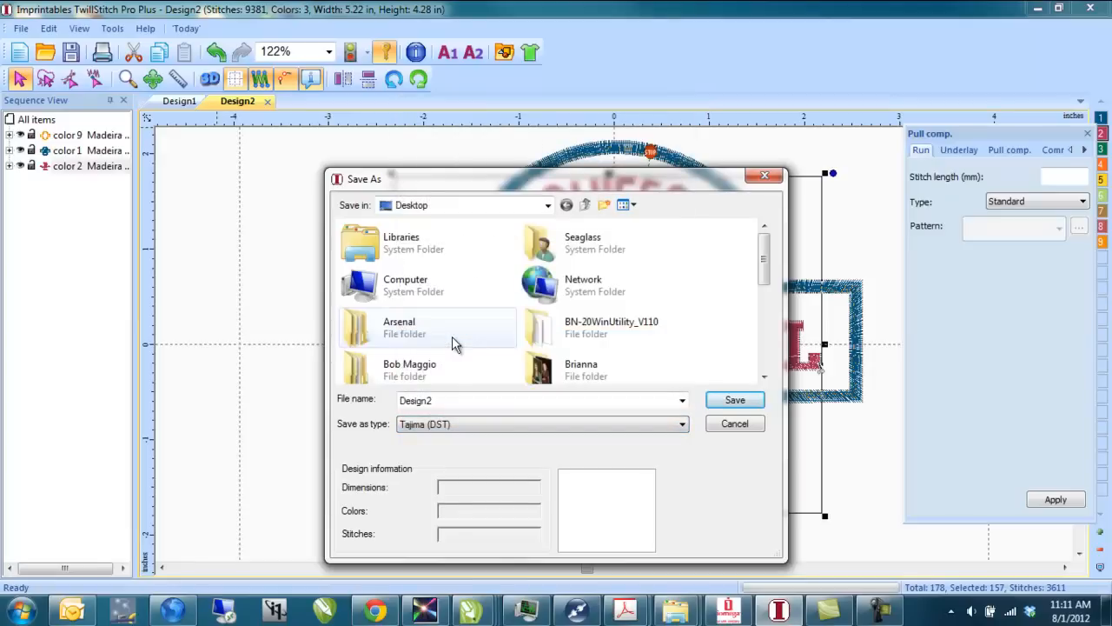
{"action": "left_click_drag", "start_coordinate": [454, 397], "coordinate": [389, 399]}
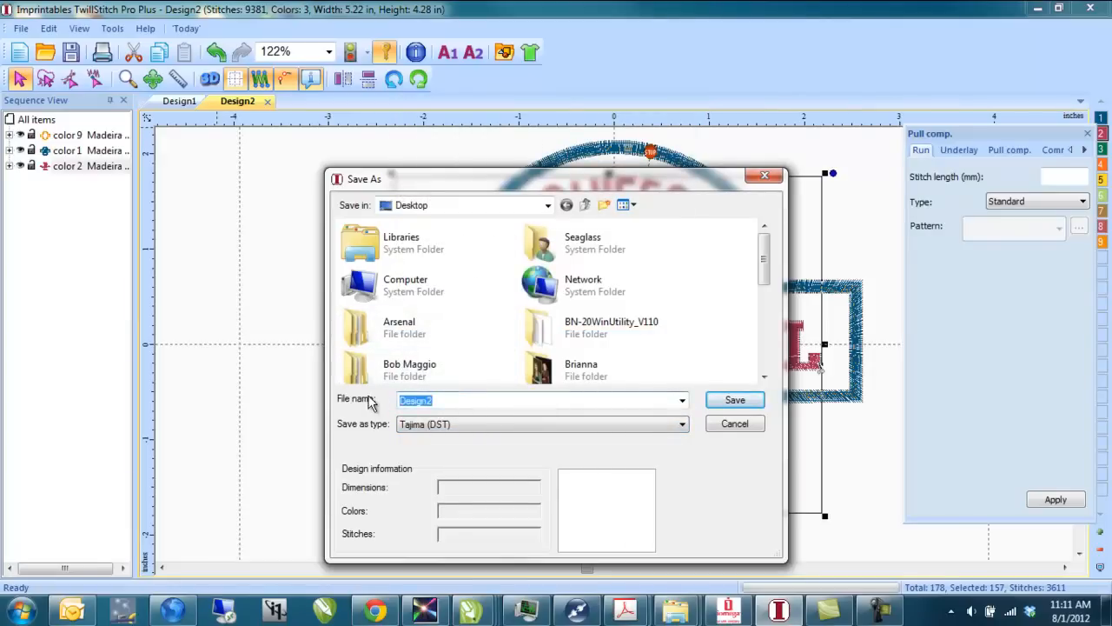
{"action": "type", "text": "Butler "}
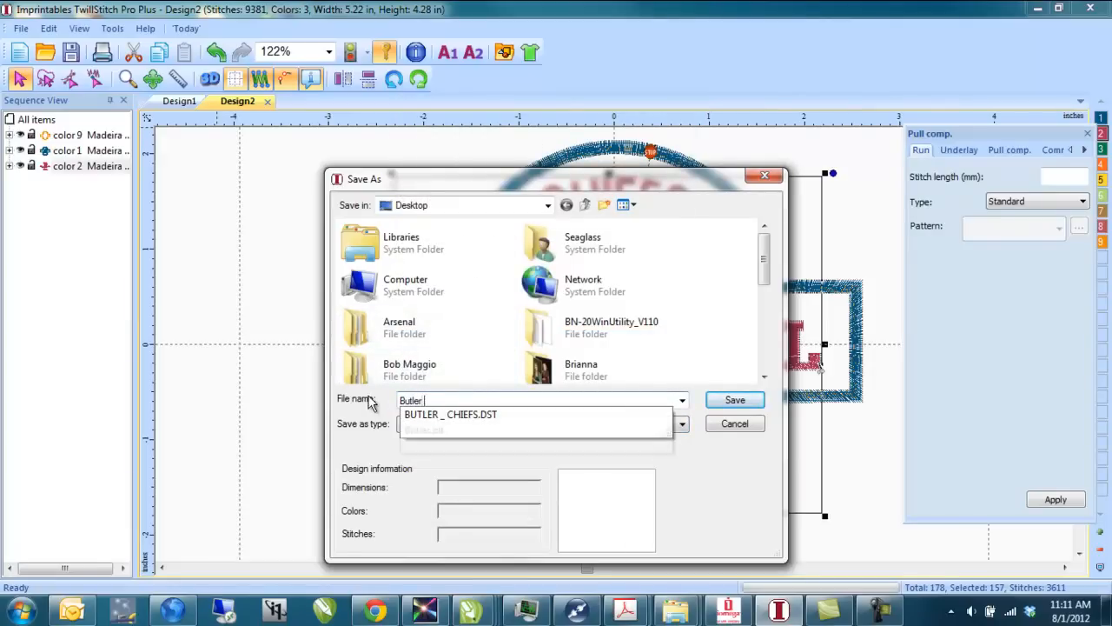
{"action": "type", "text": "chiefs new"}
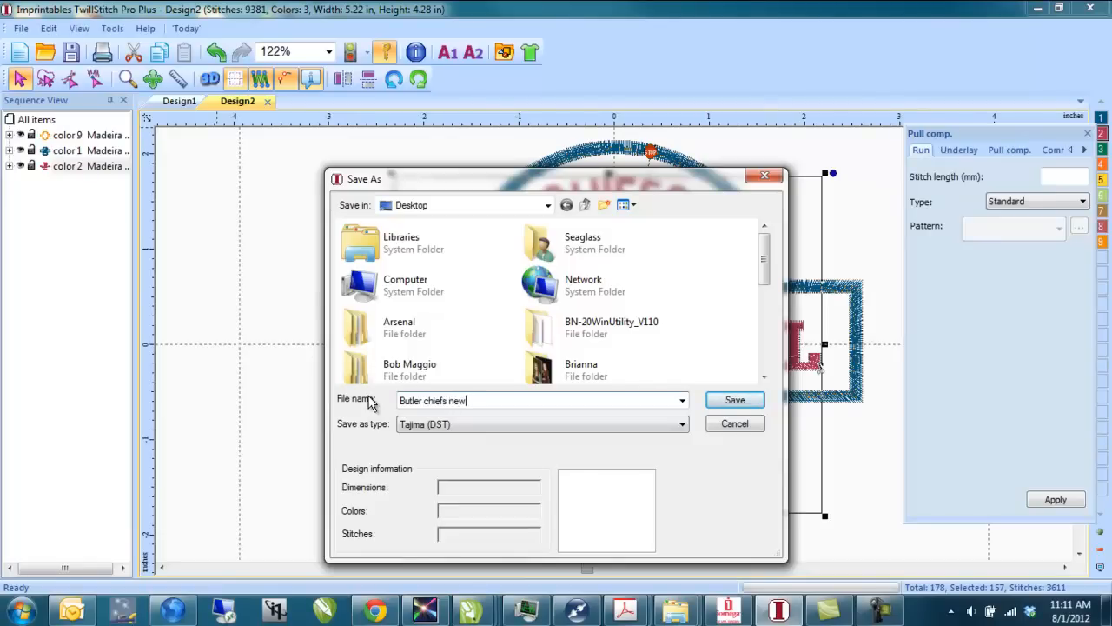
{"action": "left_click", "coordinate": [733, 402]}
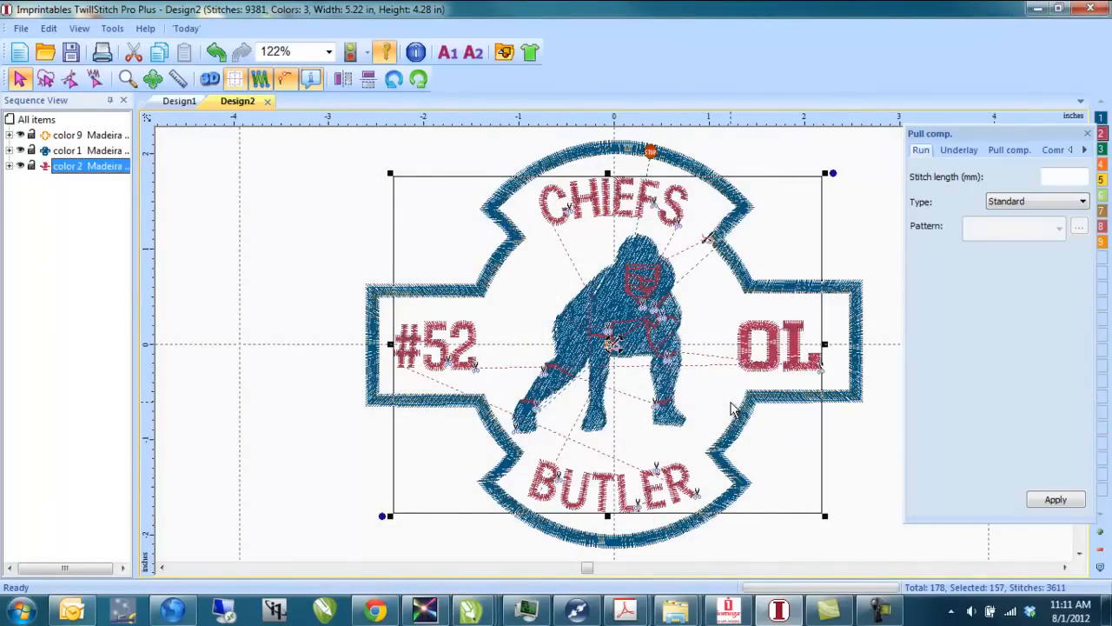